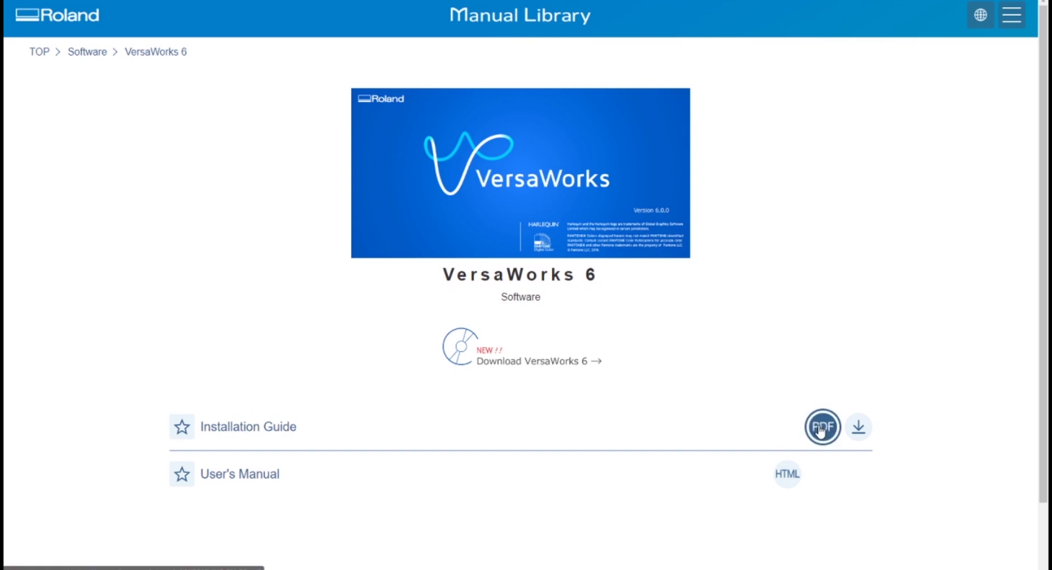
# - Open the VersaWorks 6 download form and go through its printer name, serial number and company fields
pyautogui.click(482, 360)
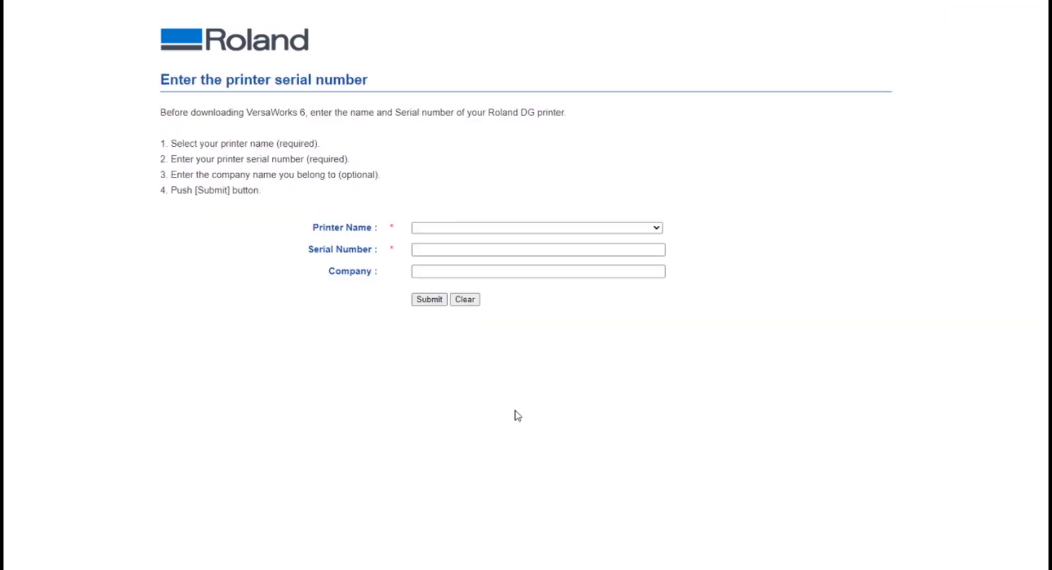
pyautogui.click(471, 228)
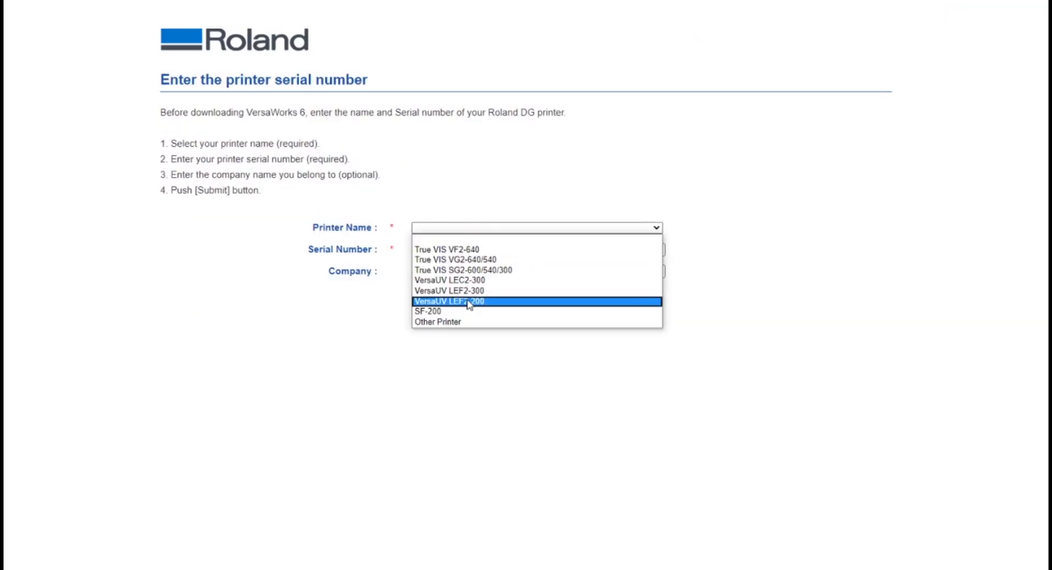
pyautogui.press('Escape')
pyautogui.click(438, 250)
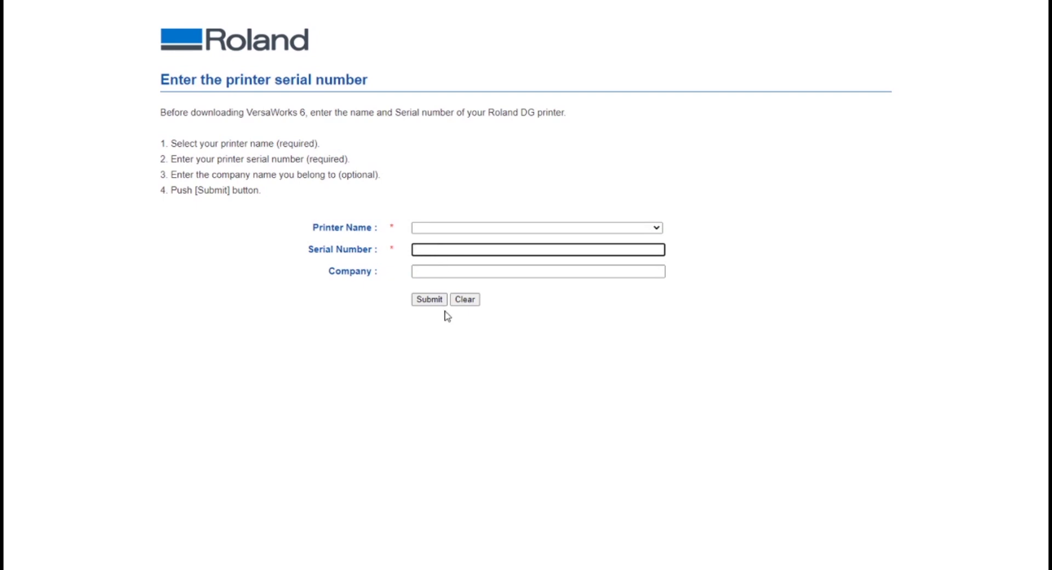
pyautogui.click(442, 272)
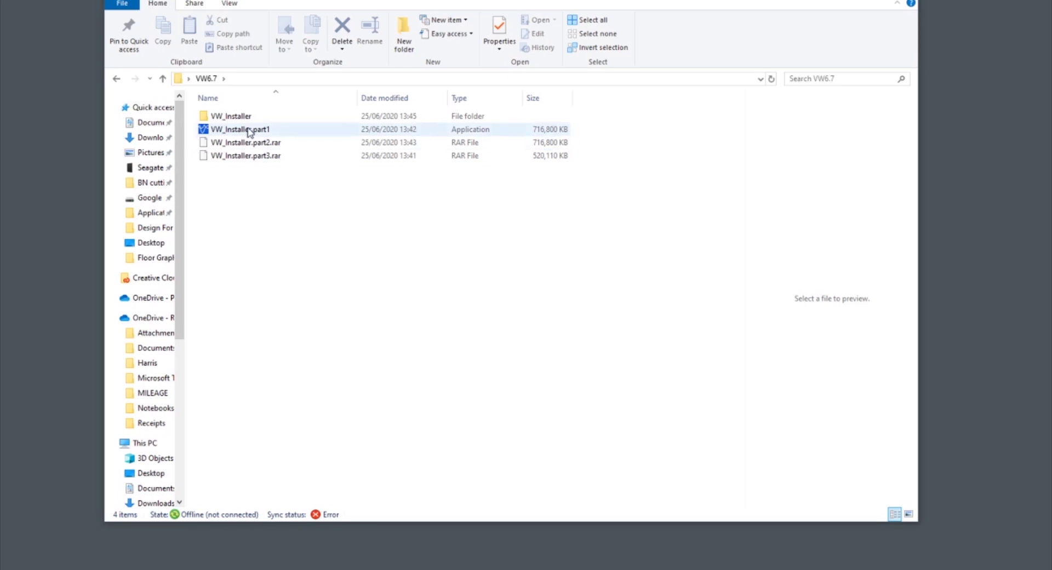
# - Run VW_Installer.part1, allow both security warnings, and complete the Profile Package update to 6.70.0005
pyautogui.doubleClick(250, 132)
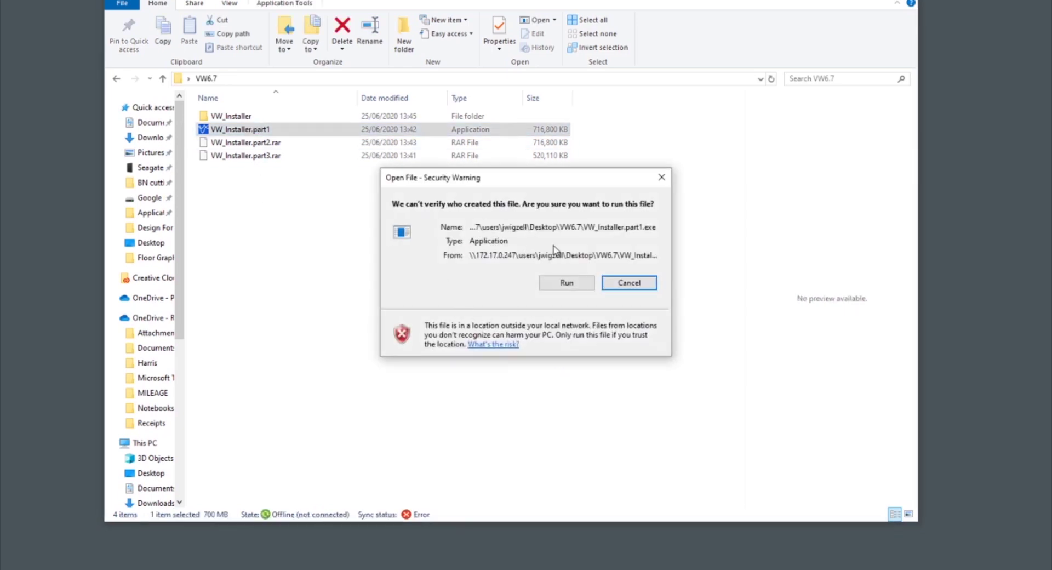
pyautogui.click(565, 283)
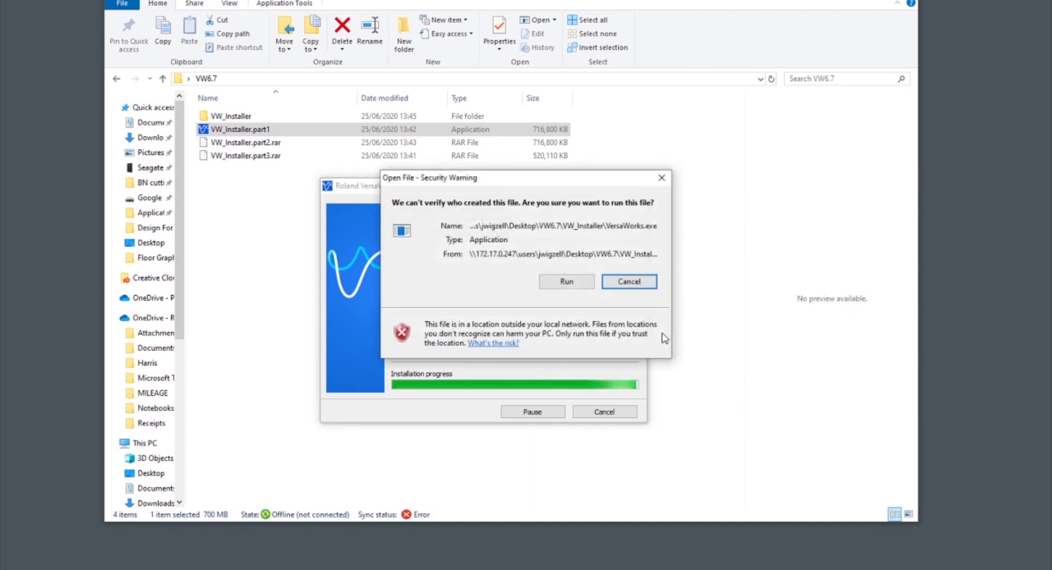
pyautogui.click(568, 283)
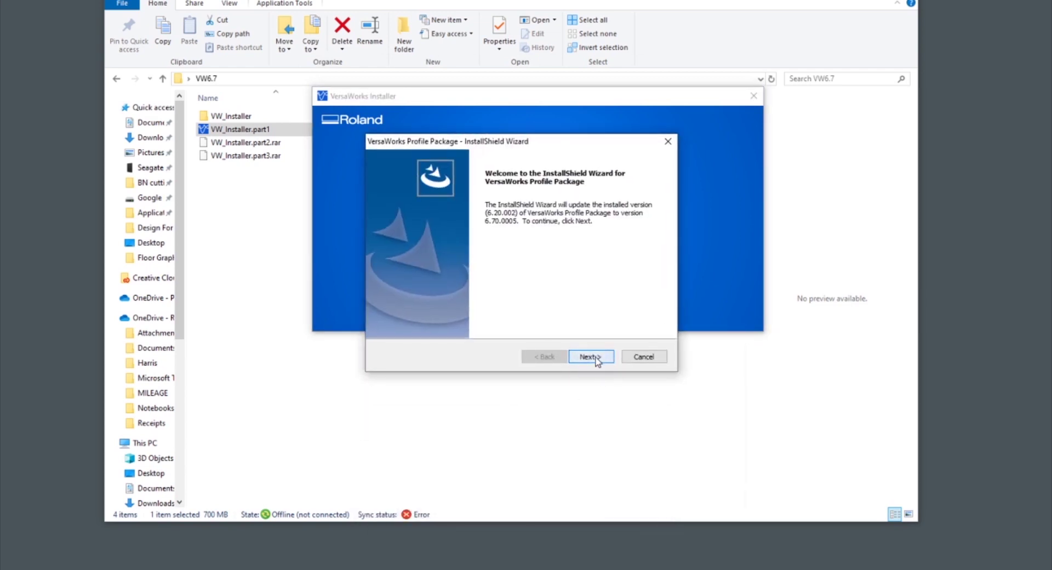
pyautogui.click(590, 357)
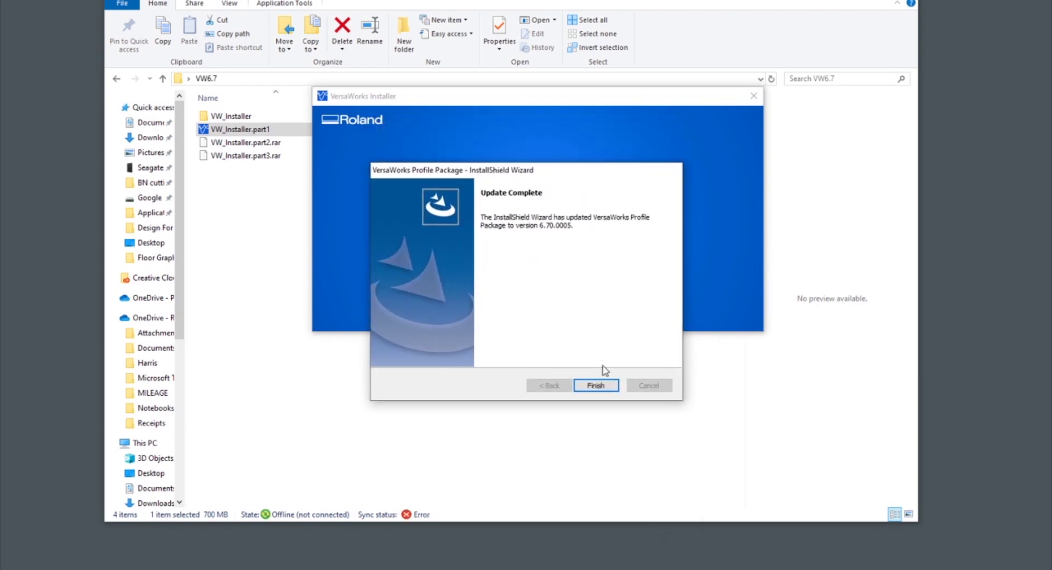
pyautogui.click(596, 386)
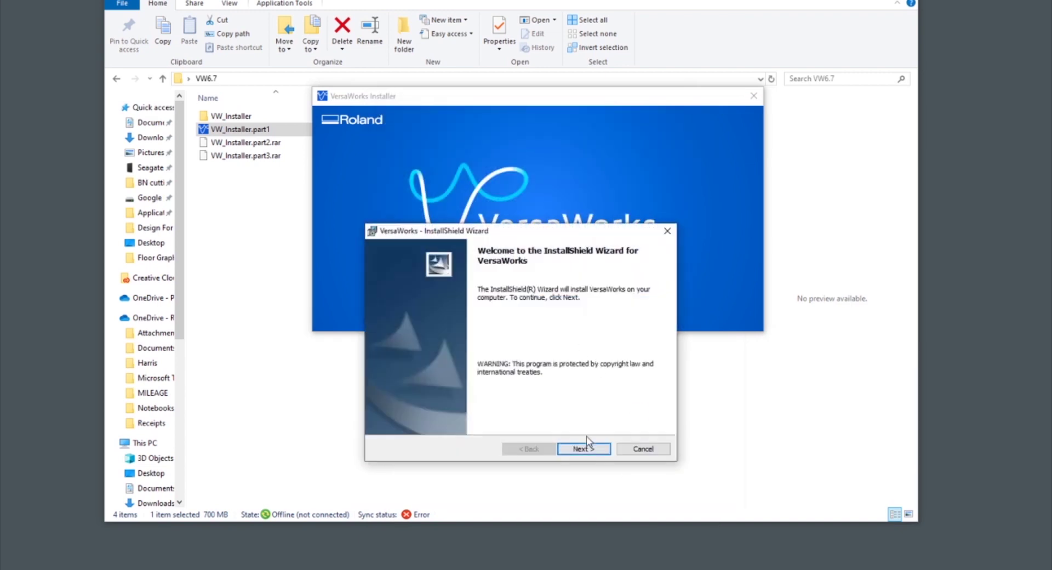
# - Accept the VersaWorks licence agreement and keep the default customer details
pyautogui.click(582, 451)
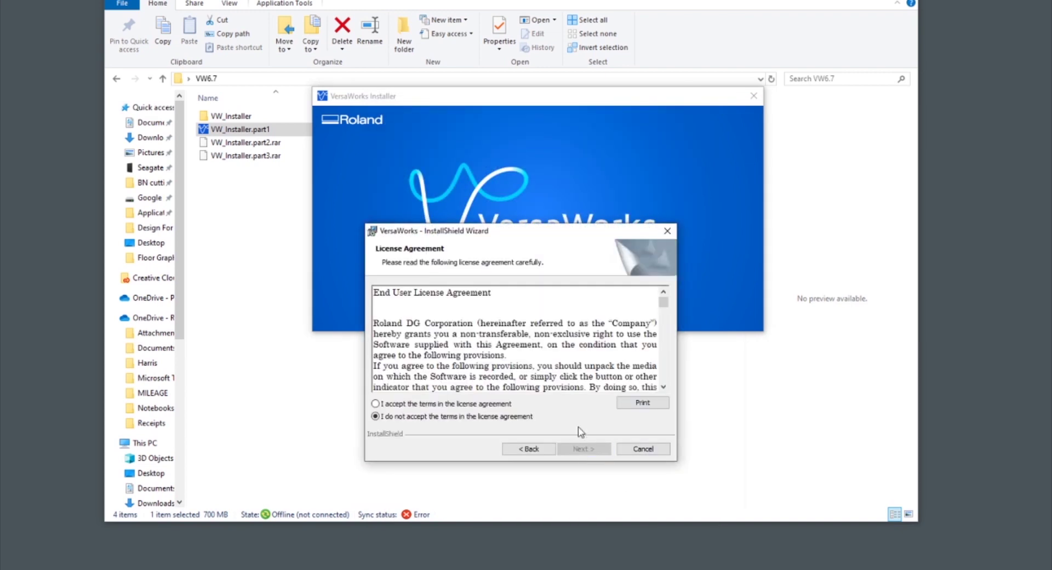
pyautogui.click(396, 405)
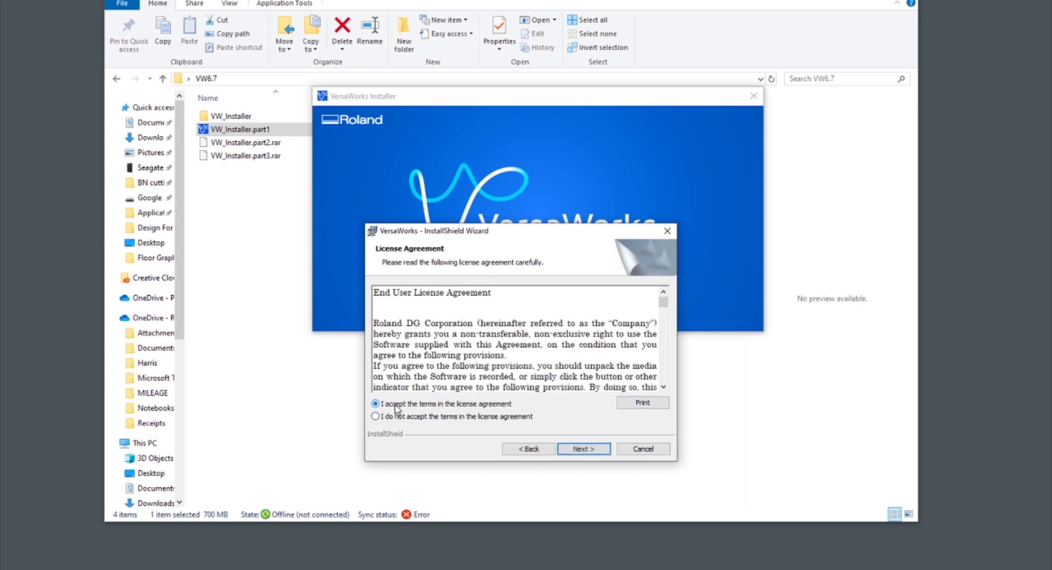
pyautogui.click(585, 451)
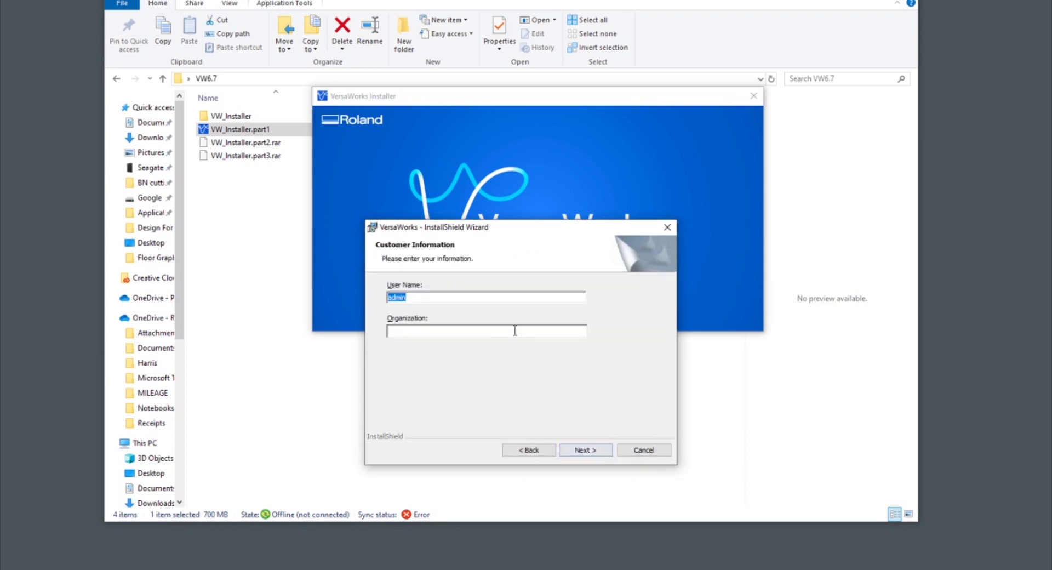
pyautogui.click(584, 450)
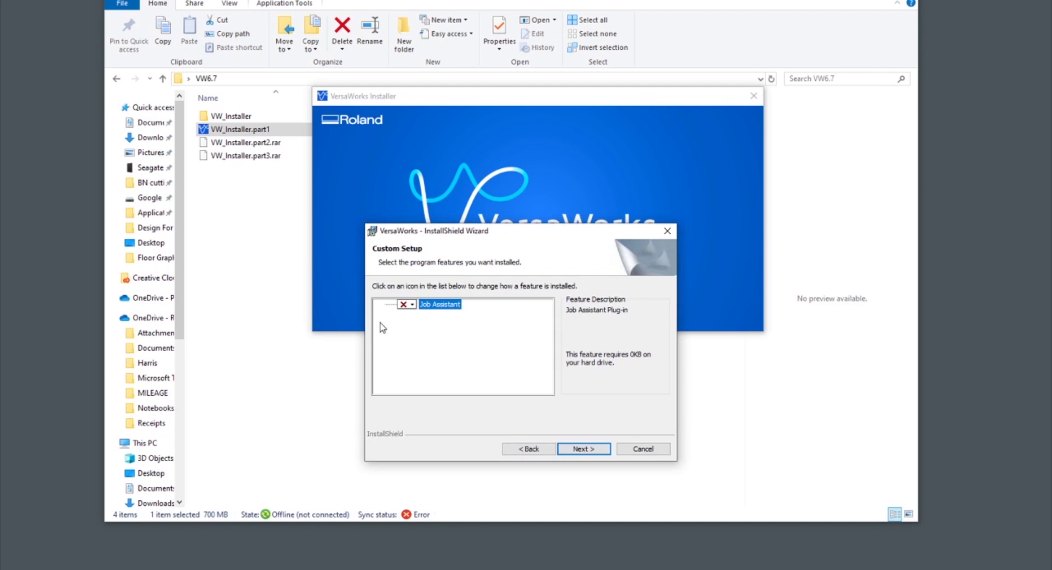
# - Include Job Assistant on the local hard drive, keep adding the VersaWorks printer, and install
pyautogui.click(411, 304)
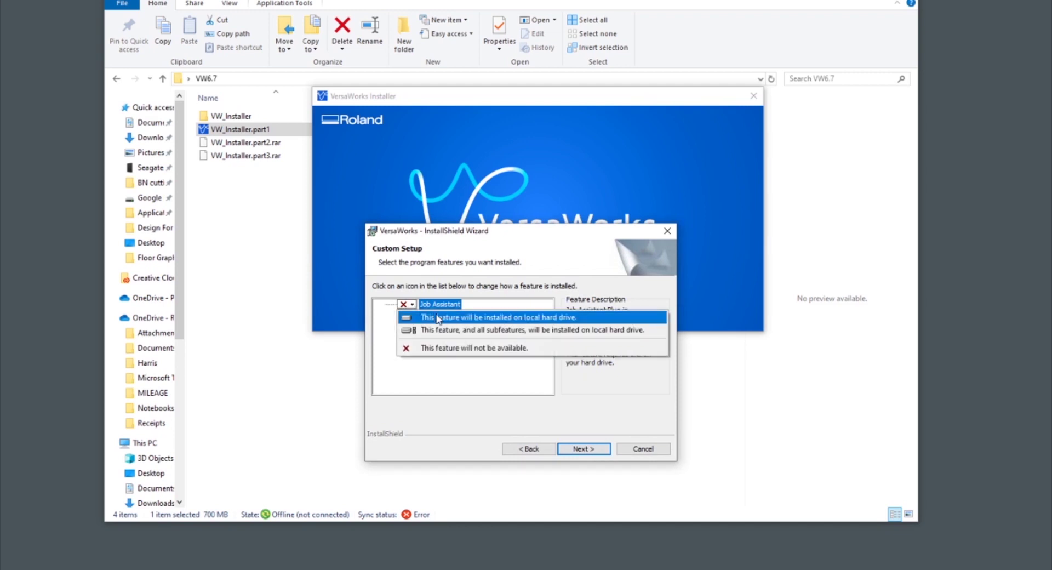
pyautogui.click(438, 319)
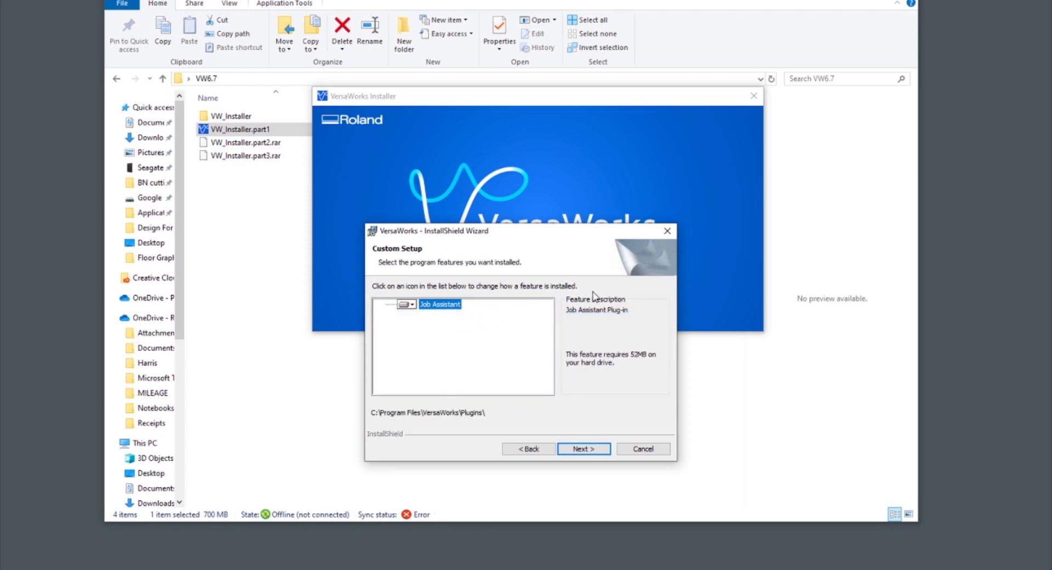
pyautogui.click(584, 449)
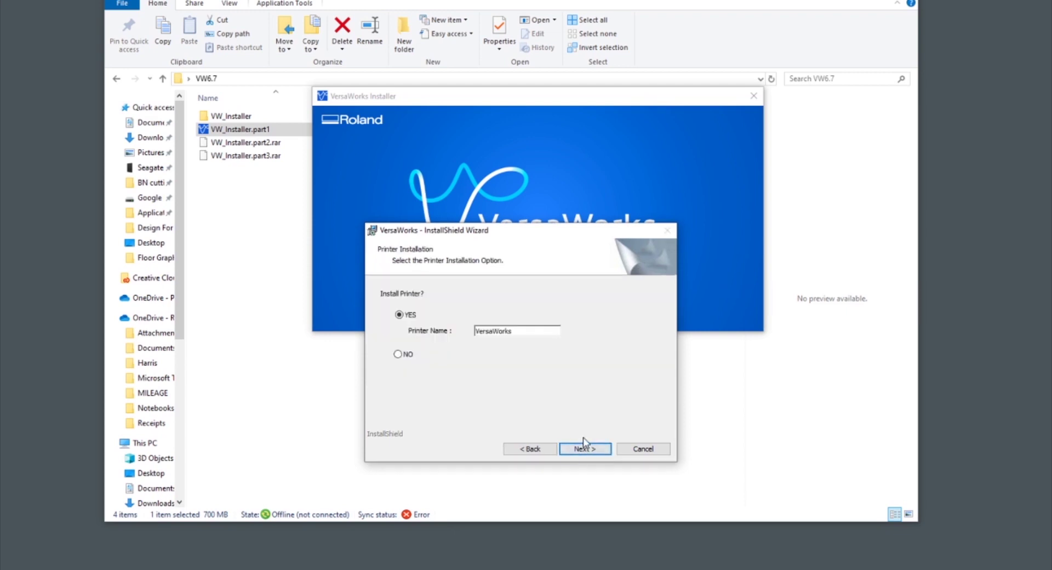
pyautogui.click(586, 450)
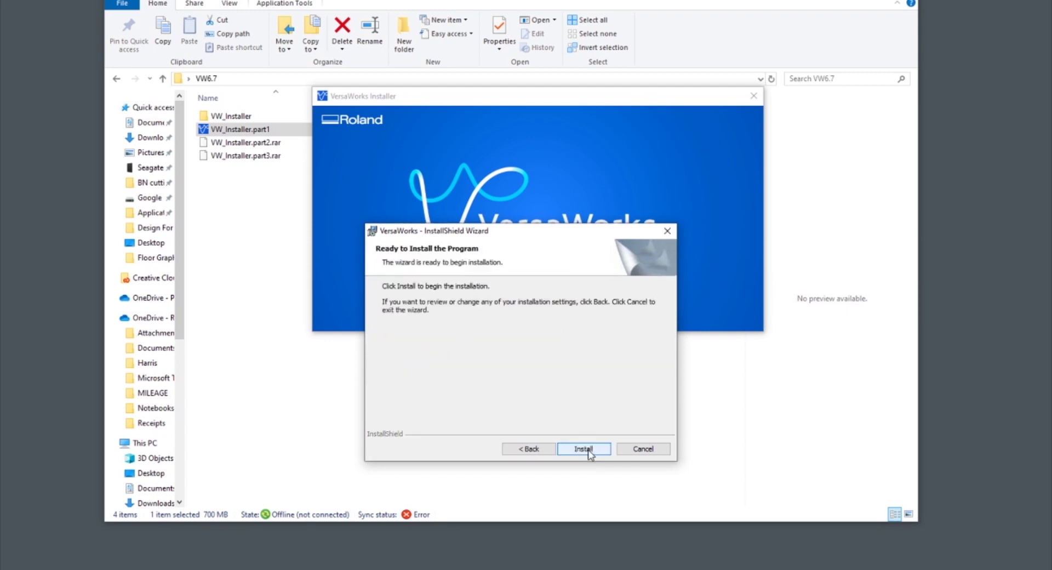
pyautogui.click(585, 449)
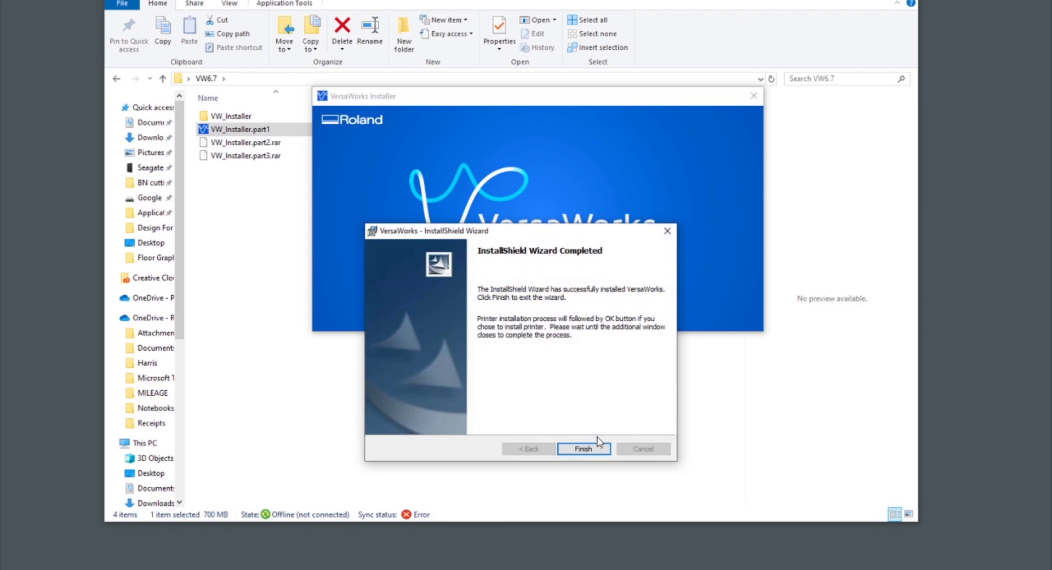
pyautogui.click(598, 444)
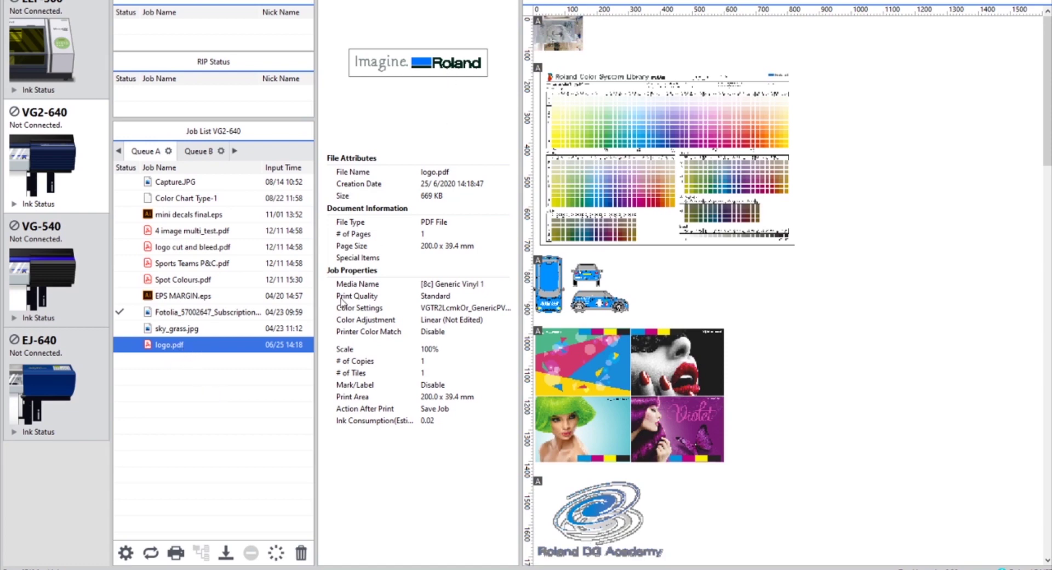
# - Bring up the action menu for the logo.pdf job in Queue A
pyautogui.rightClick(205, 351)
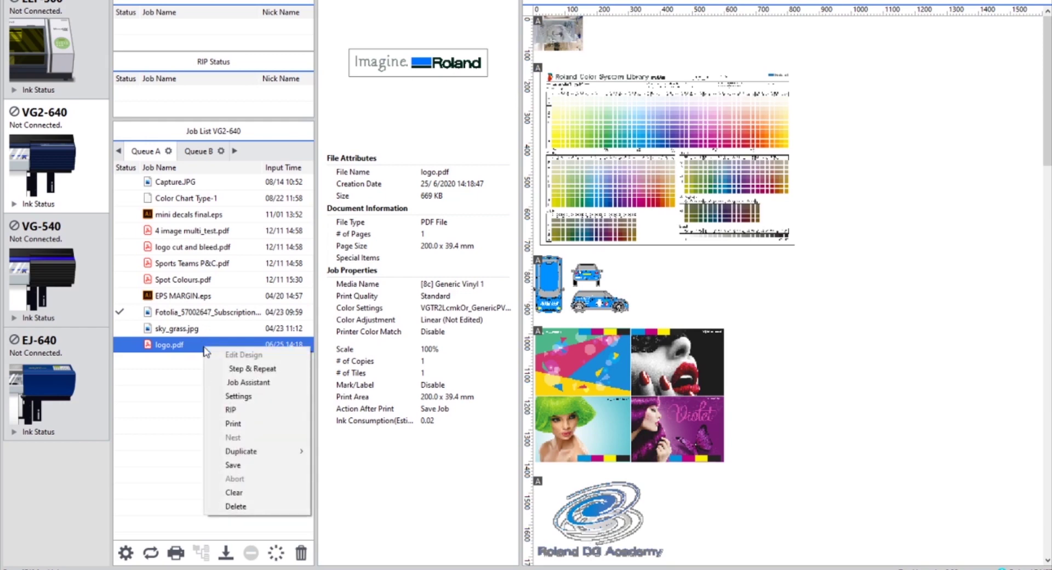
# - Open Job Assistant for logo.pdf and trial-move the blue logo rectangle, undoing both changes
pyautogui.click(259, 383)
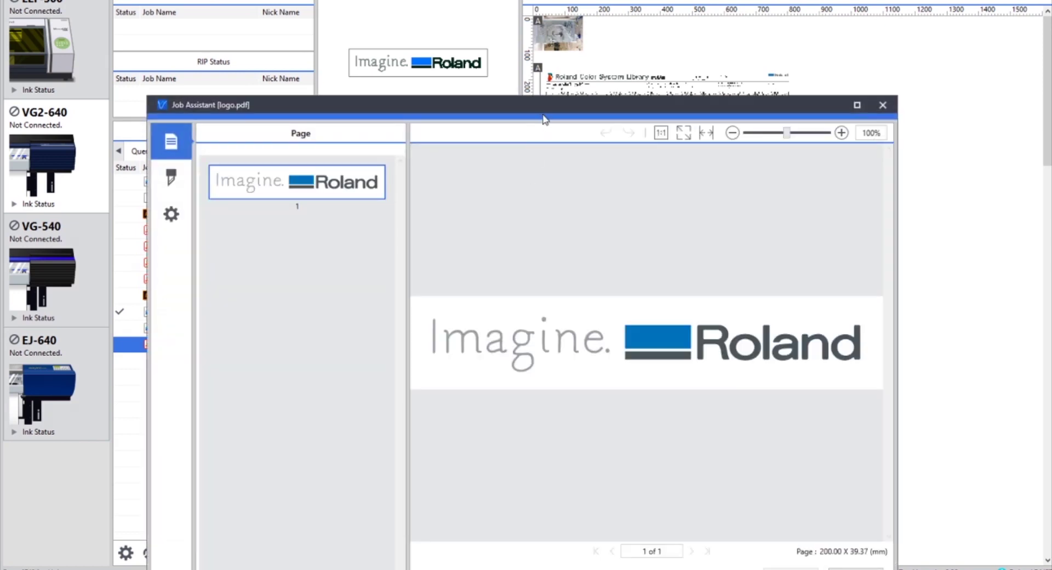
pyautogui.moveTo(544, 115); pyautogui.dragTo(533, 32)
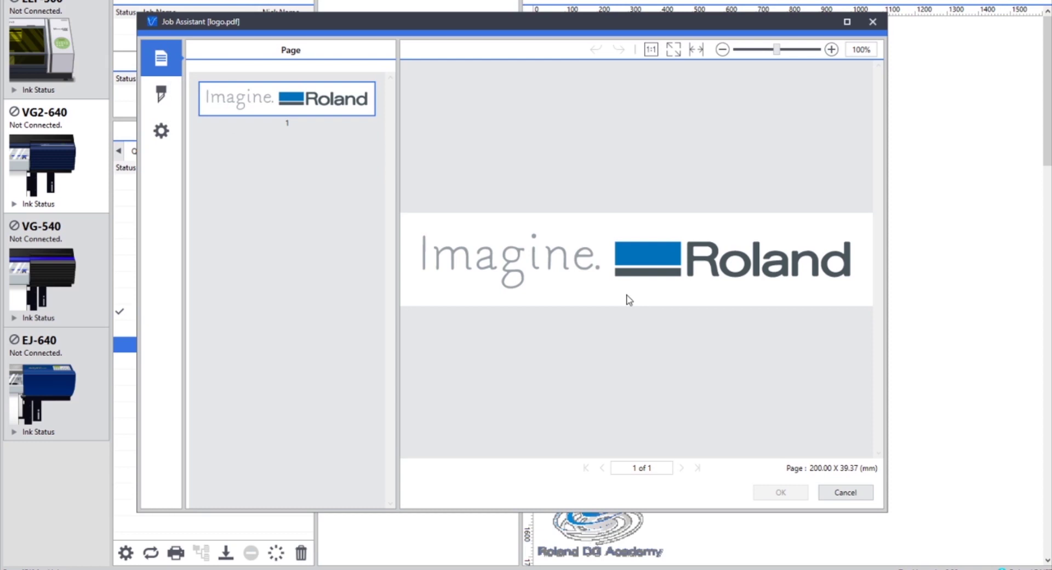
pyautogui.click(647, 260)
pyautogui.moveTo(627, 253); pyautogui.dragTo(611, 242)
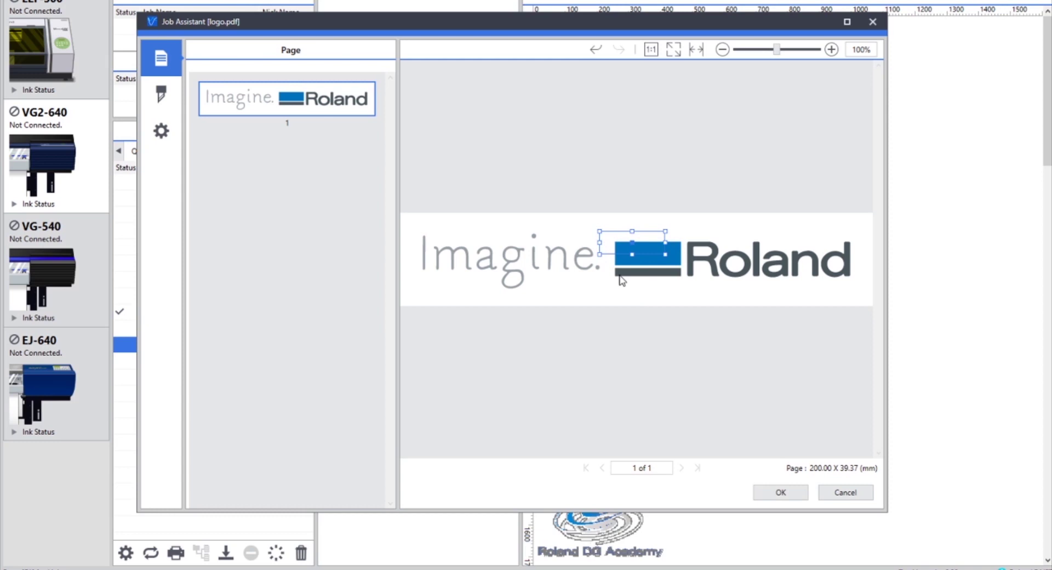
pyautogui.click(597, 50)
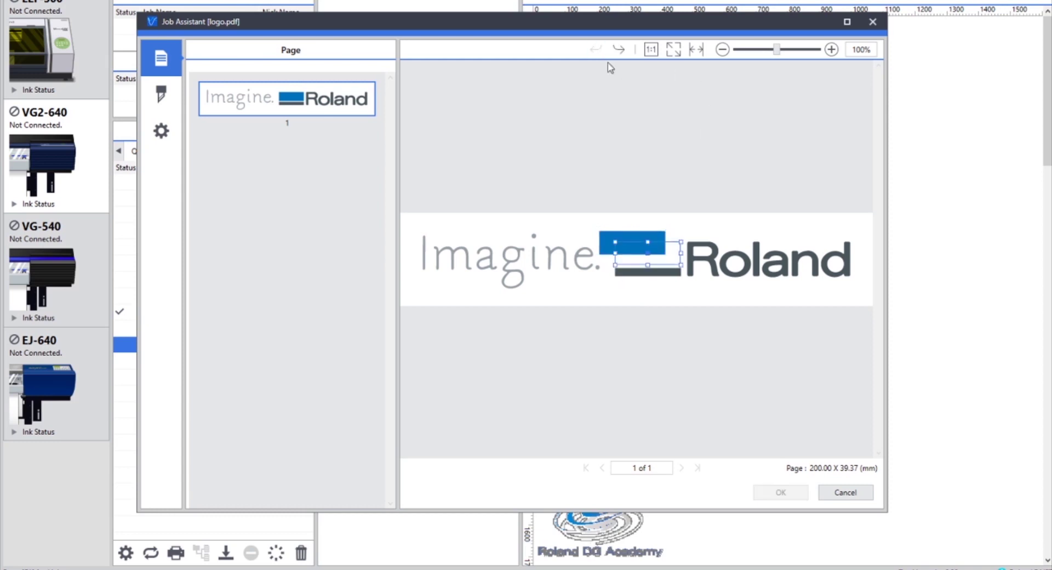
pyautogui.moveTo(611, 236); pyautogui.dragTo(564, 229)
pyautogui.click(596, 49)
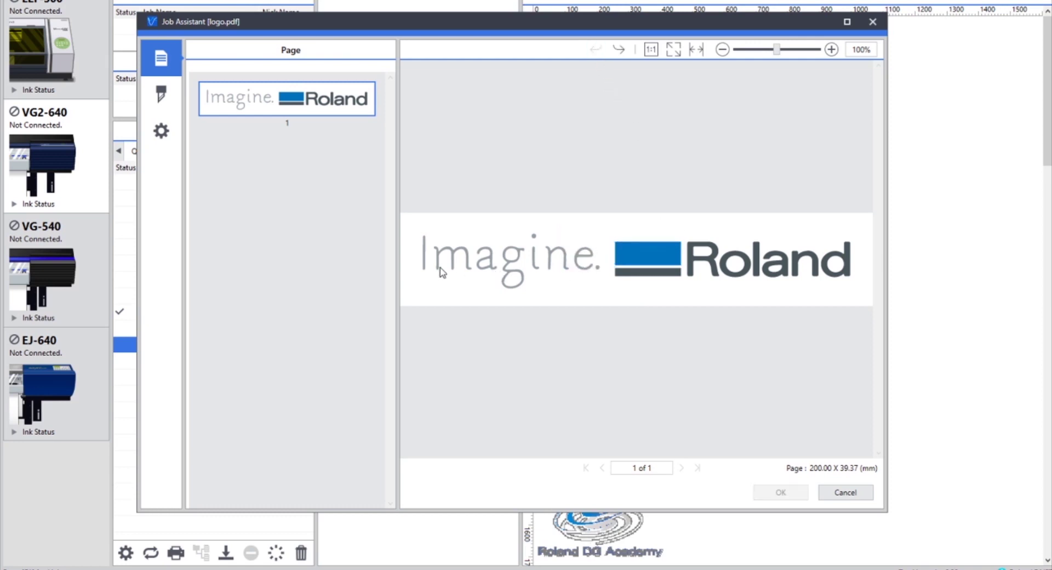
# - Delete each letter of 'Imagine.' so only the Roland mark remains
pyautogui.click(425, 258)
pyautogui.press('Delete')
pyautogui.click(455, 257)
pyautogui.press('Delete')
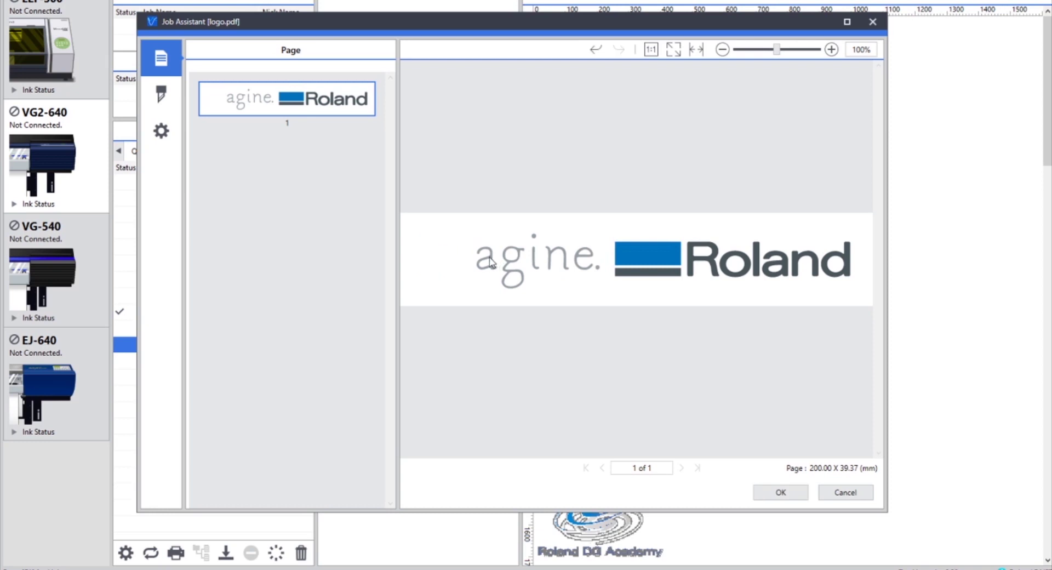
pyautogui.click(486, 262)
pyautogui.press('Delete')
pyautogui.click(508, 266)
pyautogui.press('Delete')
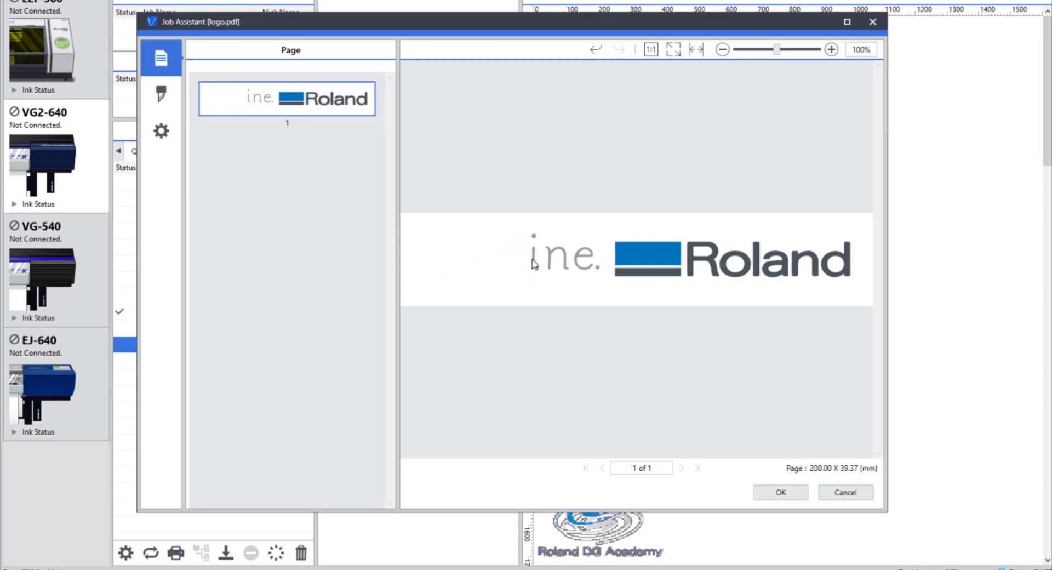
pyautogui.click(535, 260)
pyautogui.press('Delete')
pyautogui.click(558, 259)
pyautogui.press('Delete')
pyautogui.click(579, 263)
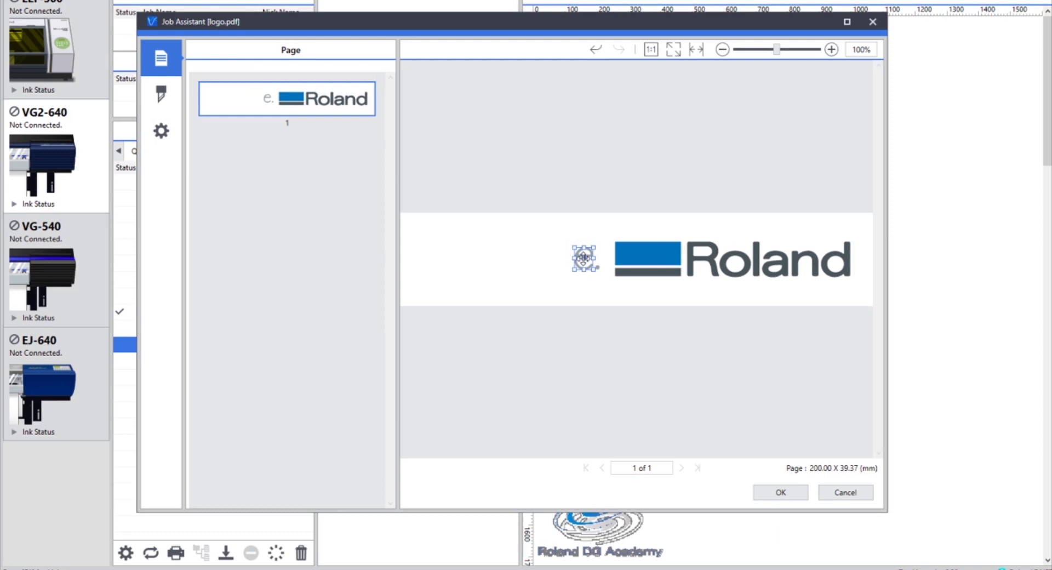
pyautogui.press('Delete')
pyautogui.press('Delete')
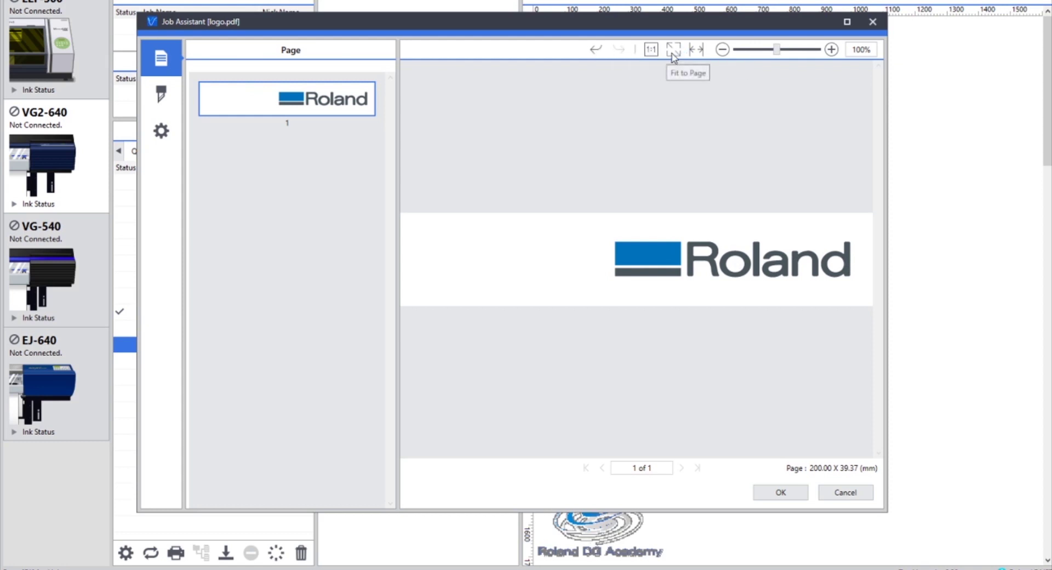
# - Zoom the logo preview to 163% and pan to the logo
pyautogui.click(782, 50)
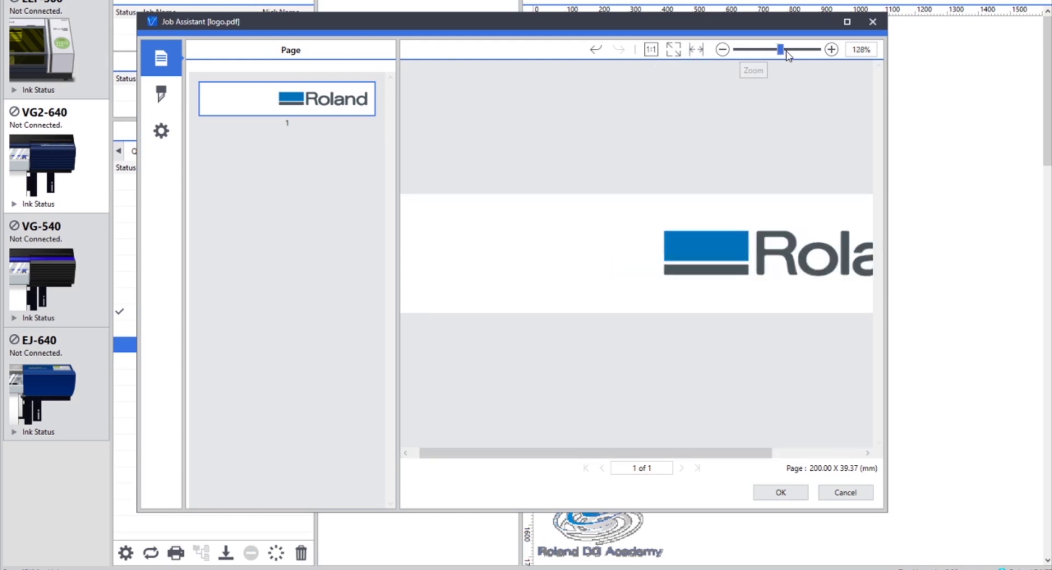
pyautogui.moveTo(785, 50); pyautogui.dragTo(785, 49)
pyautogui.moveTo(645, 453); pyautogui.dragTo(816, 460)
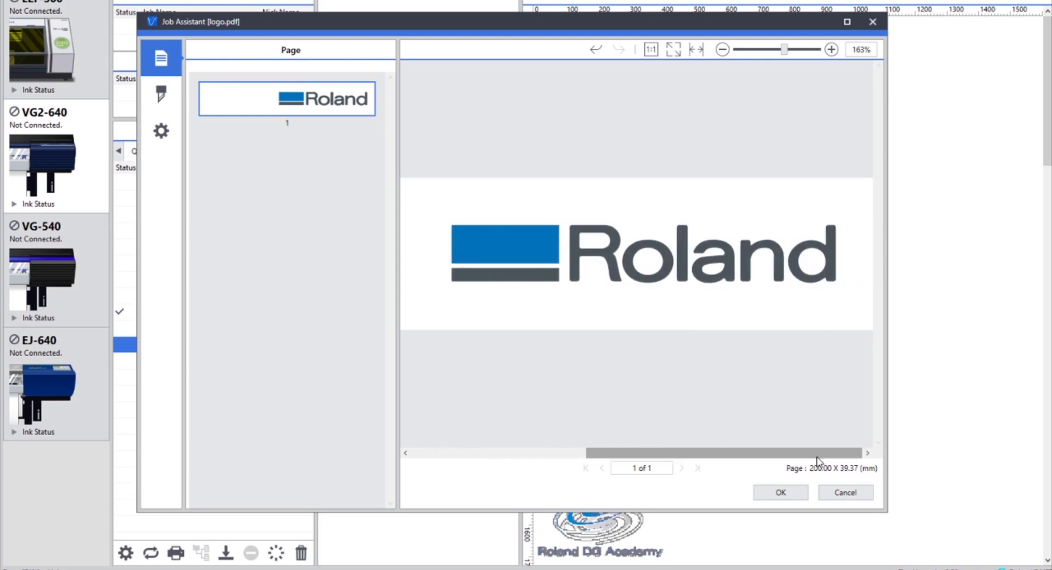
# - Show the Cutting Line settings for logo.pdf, with the contour offset at 1.00 mm
pyautogui.click(163, 96)
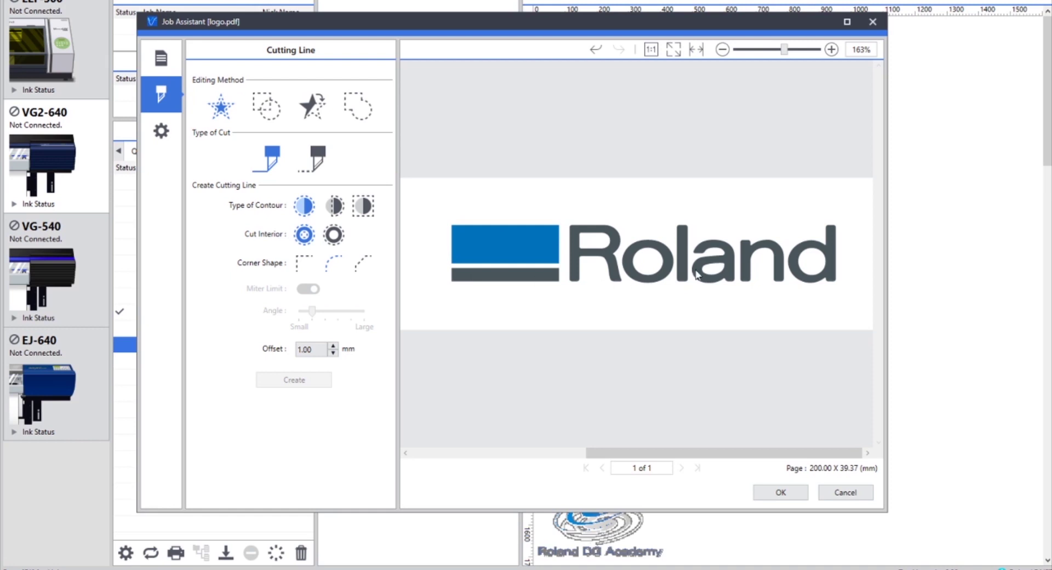
# - Turn on Cut Interior for the Outline contour cutting line
pyautogui.click(304, 235)
# - Select every letter of Roland plus the blue and grey bar
pyautogui.click(833, 276)
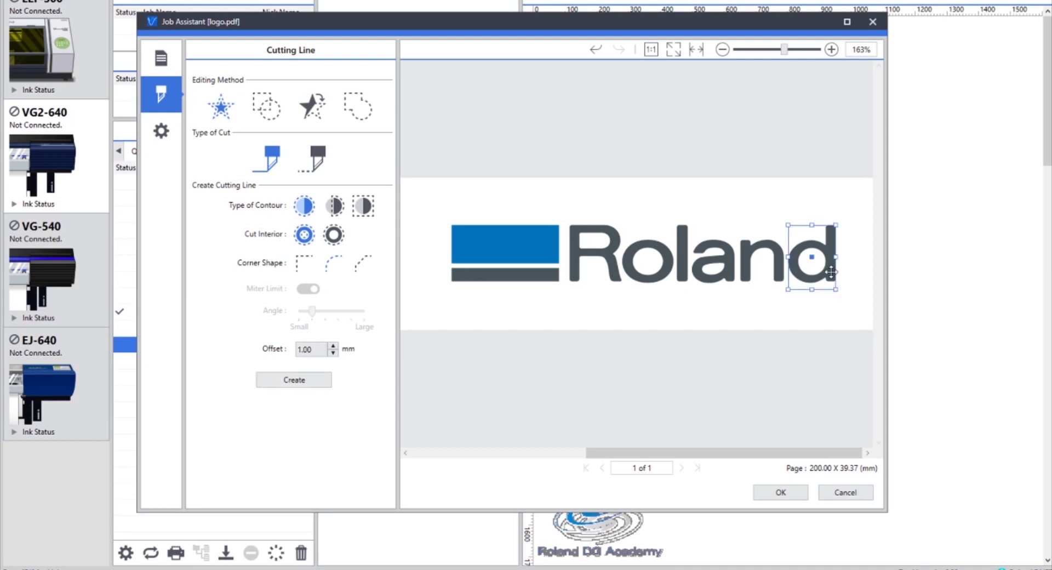
pyautogui.keyDown('shift'); pyautogui.click(772, 259); pyautogui.keyUp('shift')
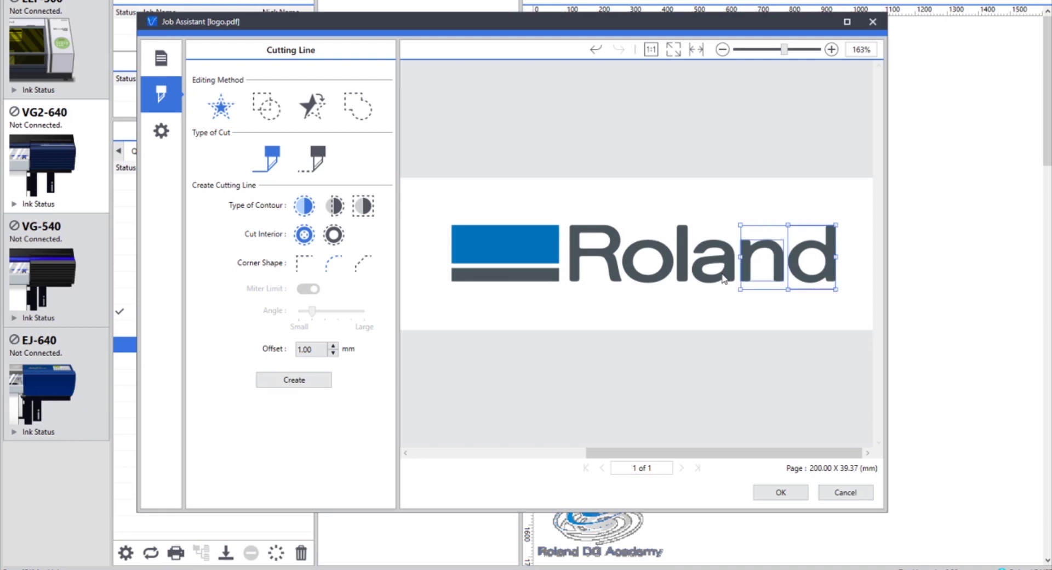
pyautogui.keyDown('shift'); pyautogui.click(690, 270); pyautogui.keyUp('shift')
pyautogui.keyDown('shift'); pyautogui.click(684, 271); pyautogui.keyUp('shift')
pyautogui.keyDown('shift'); pyautogui.click(654, 284); pyautogui.keyUp('shift')
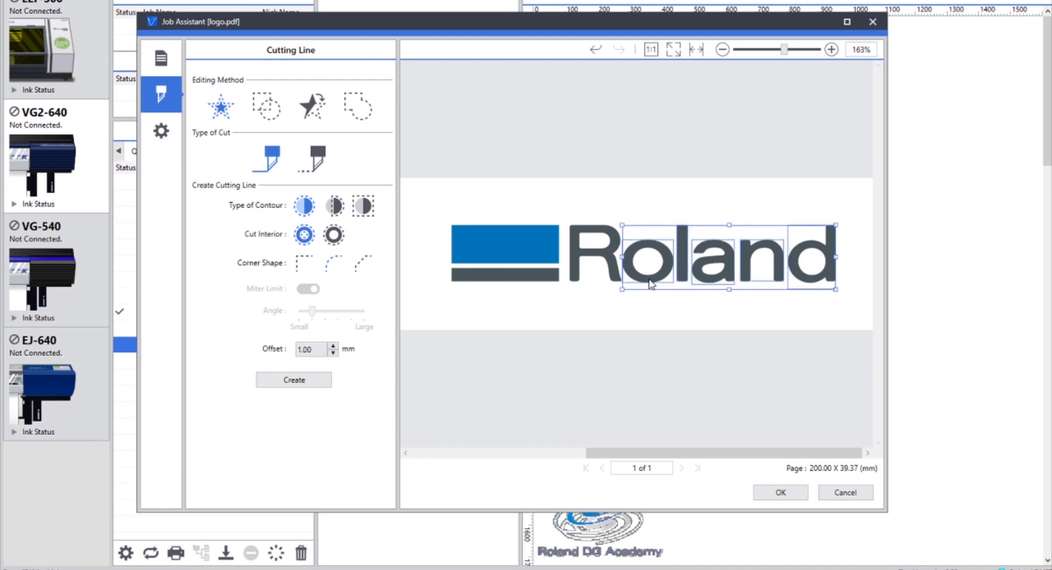
pyautogui.keyDown('shift'); pyautogui.click(608, 275); pyautogui.keyUp('shift')
pyautogui.keyDown('shift'); pyautogui.click(541, 281); pyautogui.keyUp('shift')
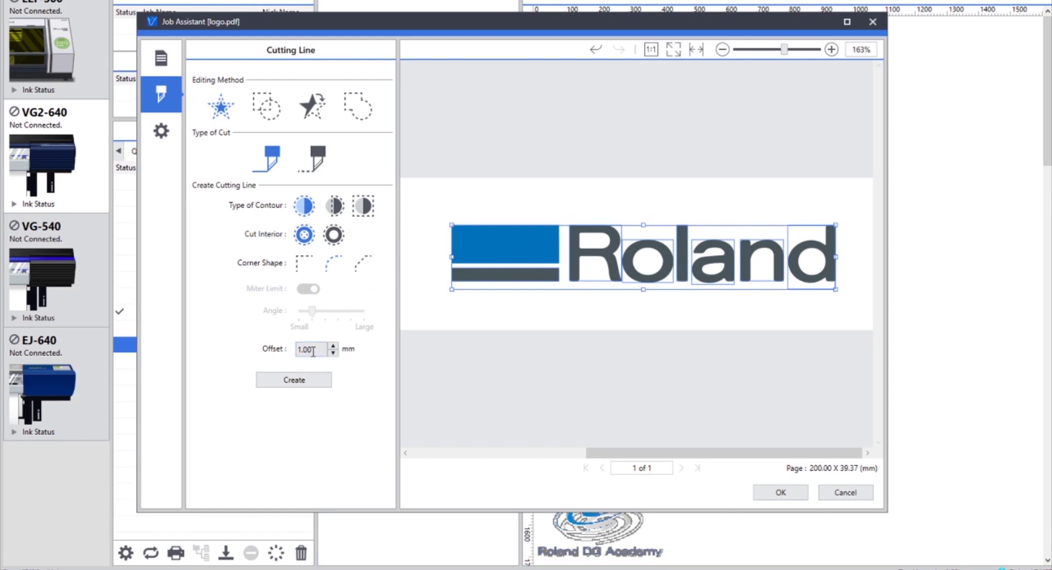
# - Create the contour cut line with a 0.50 mm offset
pyautogui.moveTo(313, 349); pyautogui.dragTo(280, 350)
pyautogui.write('0.5')
pyautogui.click(307, 381)
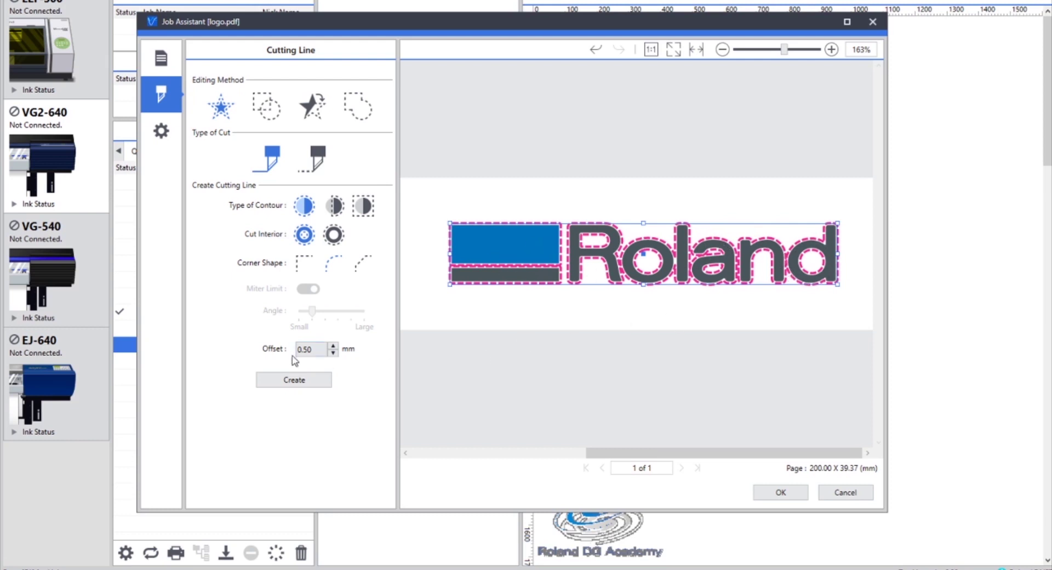
pyautogui.moveTo(310, 346); pyautogui.dragTo(289, 351)
# - Show Display Settings with magenta cutting lines and grey perforated cutting lines
pyautogui.click(164, 130)
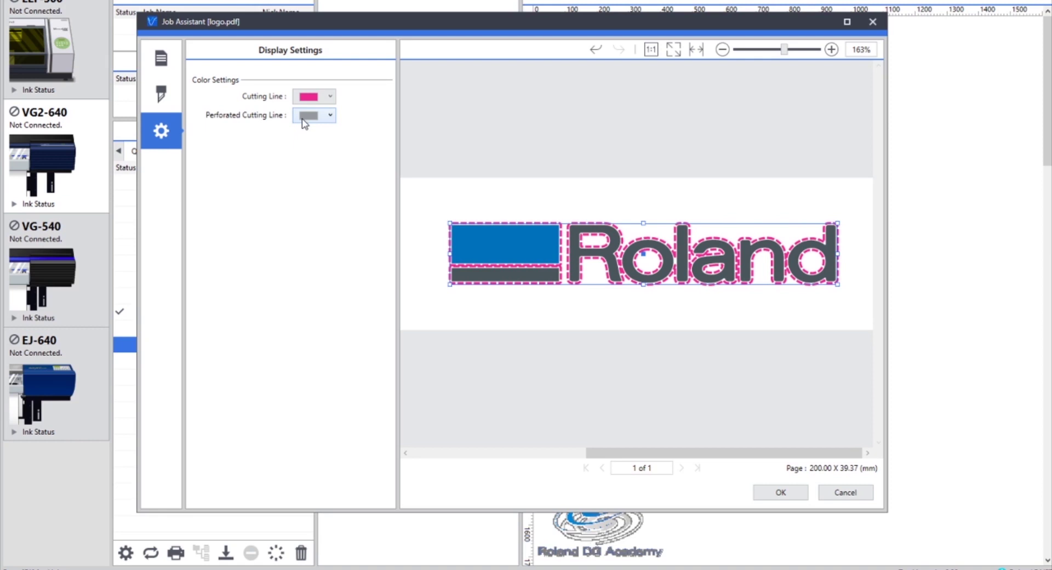
# - Apply the logo edits, confirm adding the job, and select the new 721 KB logo.pdf row
pyautogui.click(781, 493)
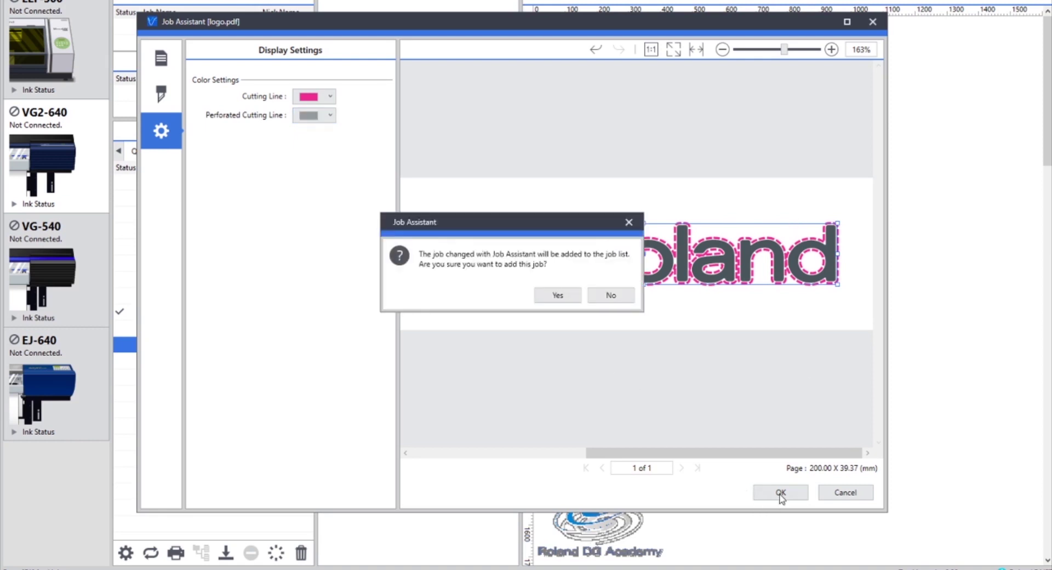
pyautogui.click(558, 295)
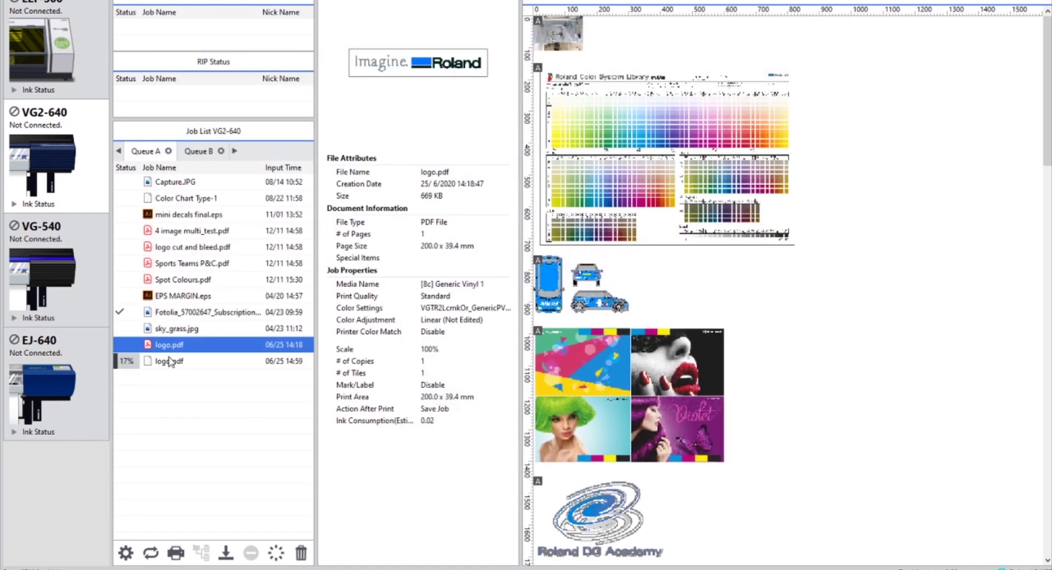
pyautogui.click(171, 363)
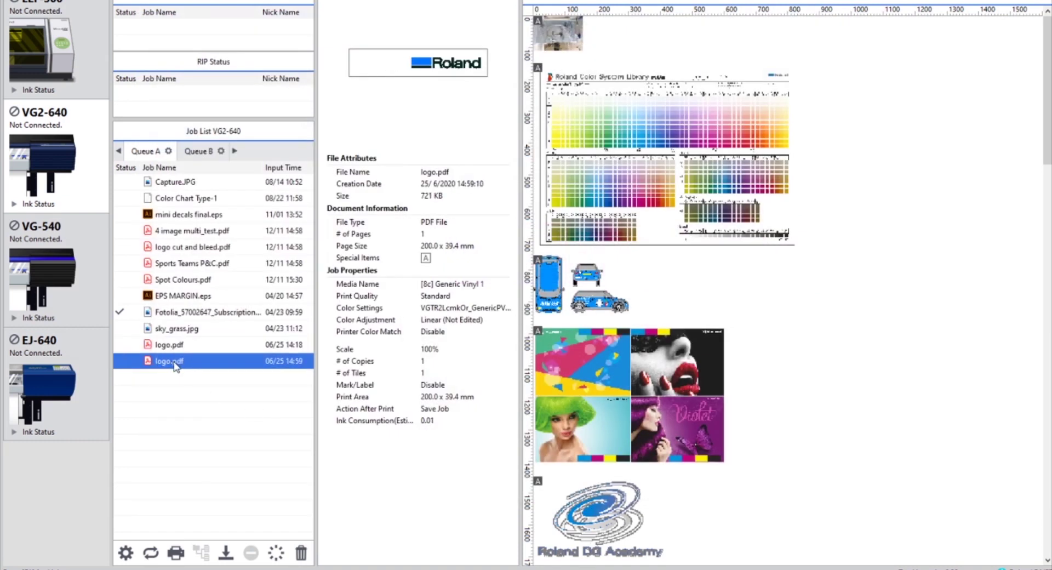
pyautogui.click(177, 345)
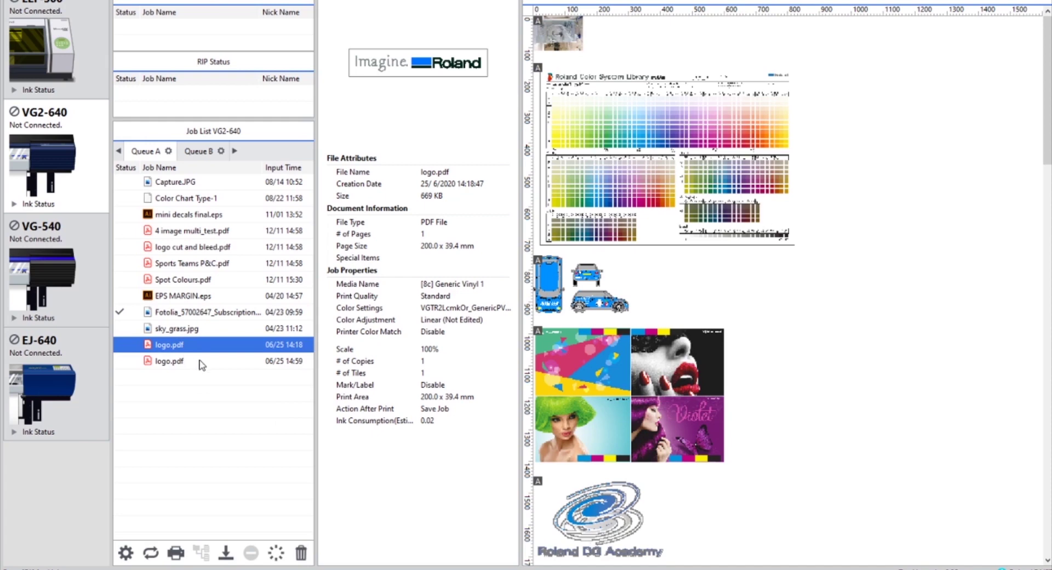
pyautogui.click(192, 362)
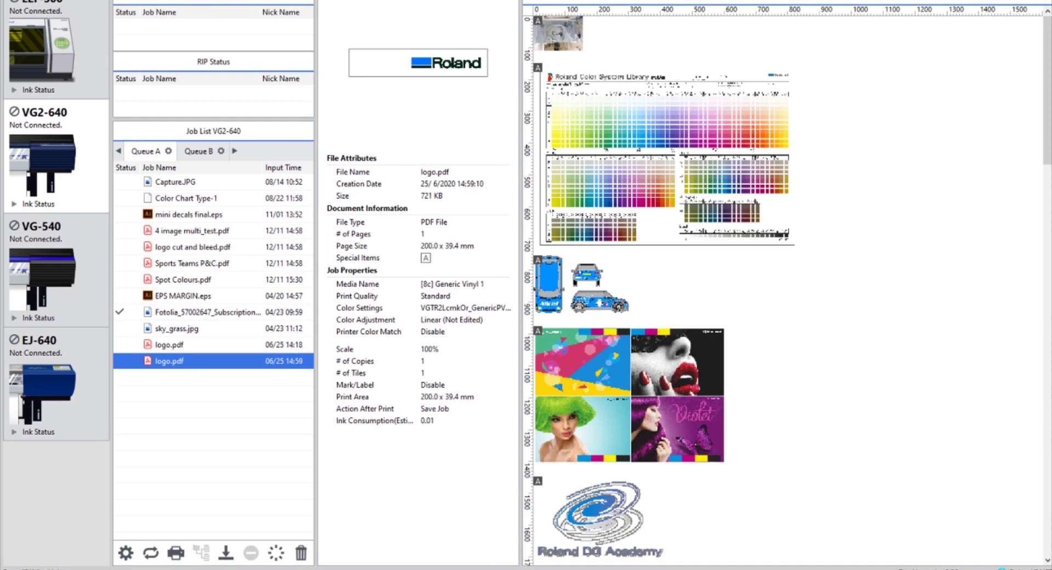
# - Enable Fit to Media Size for the new logo.pdf job, giving 800% scale and a 1600.0 x 314.9 mm print area
pyautogui.doubleClick(615, 467)
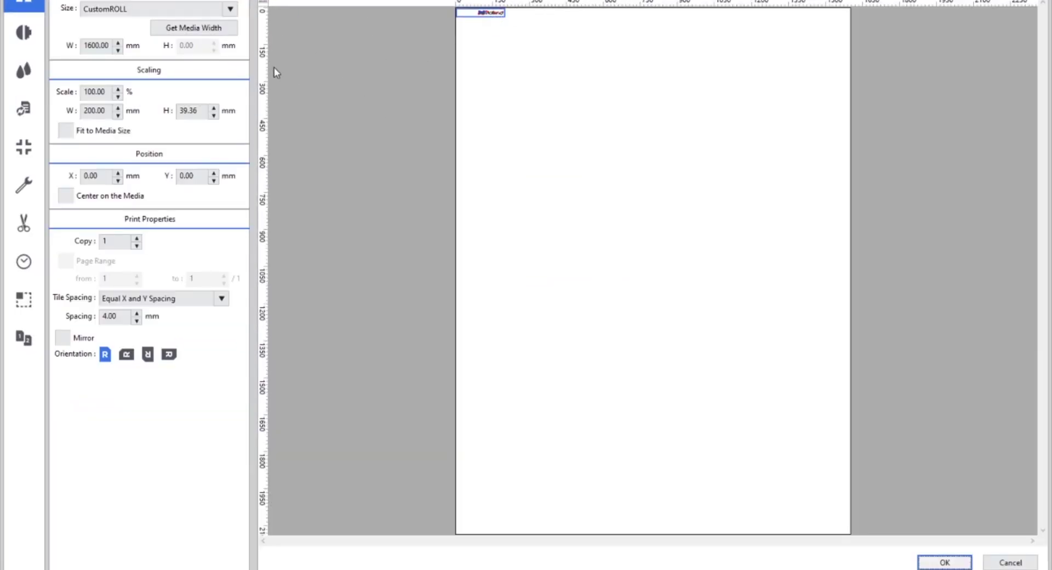
pyautogui.click(86, 134)
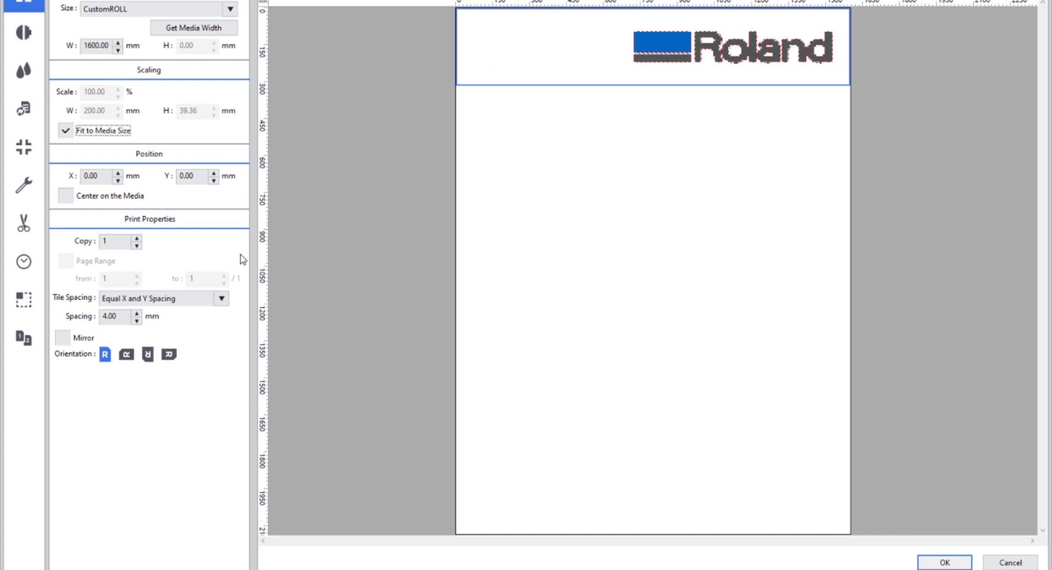
pyautogui.click(20, 224)
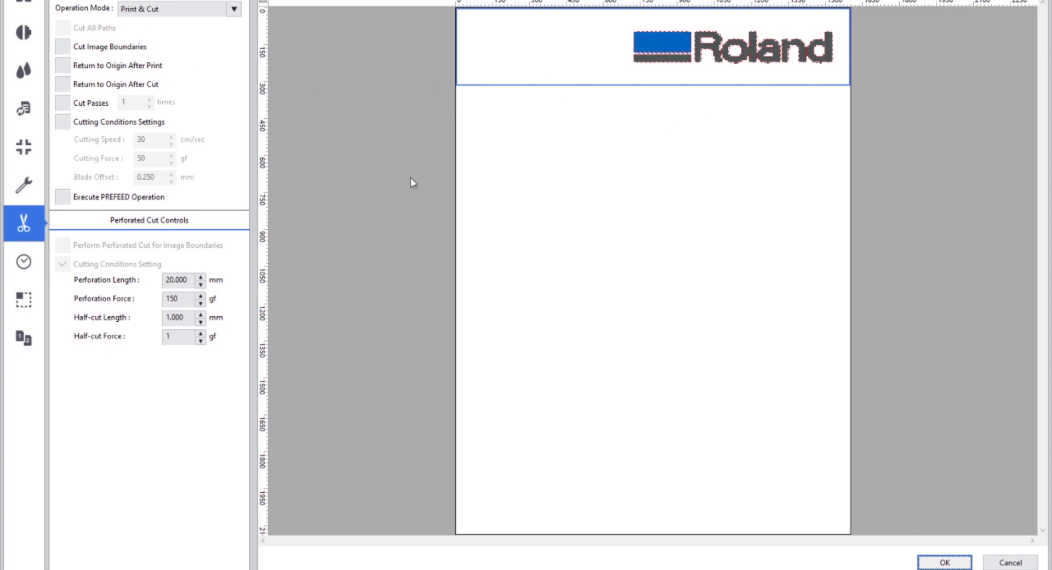
pyautogui.click(945, 563)
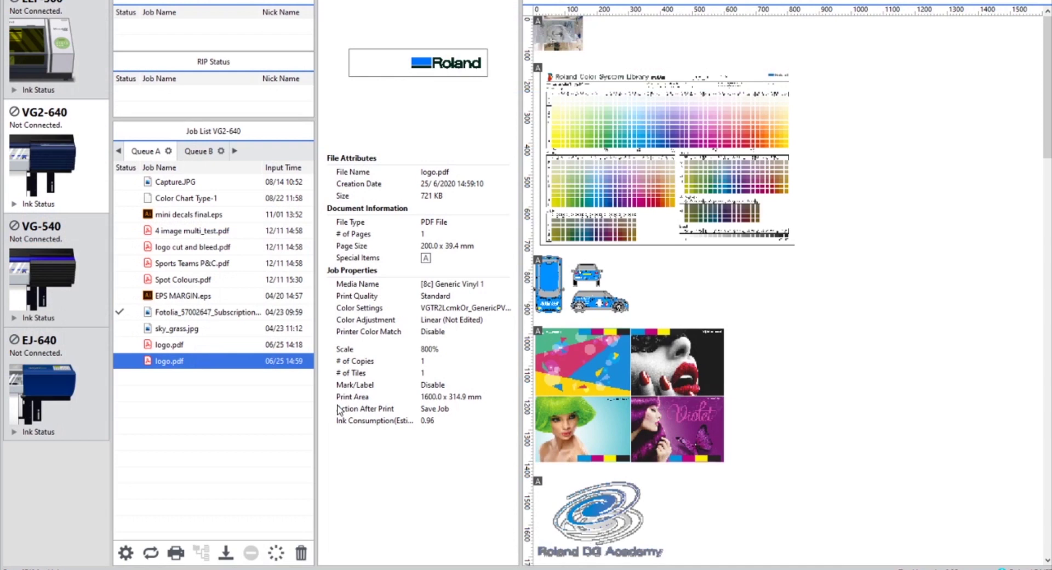